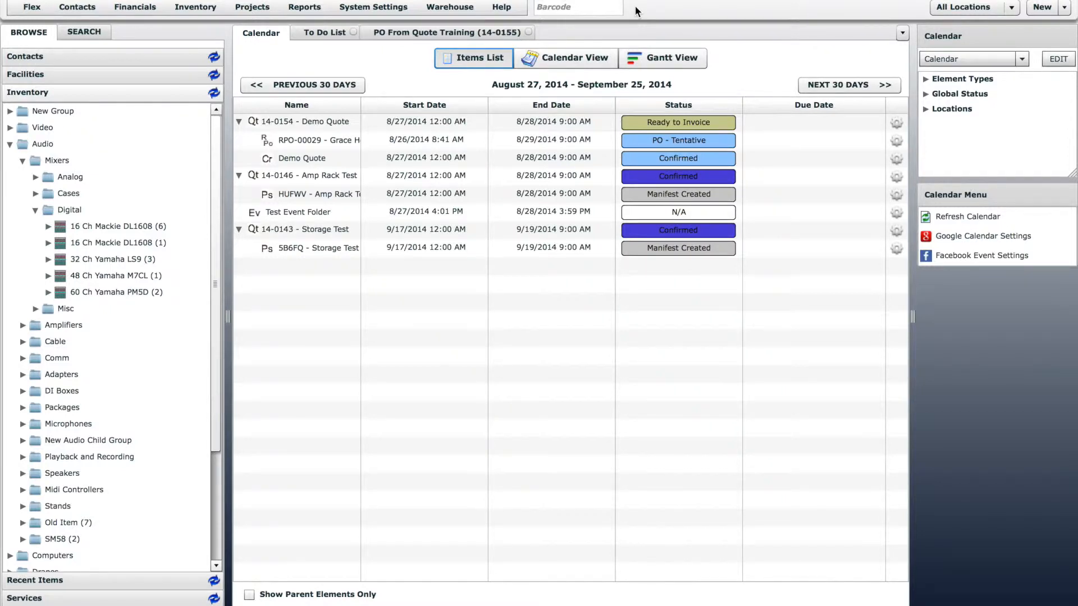
- Create a new Purchase PO and name it "LS9 - 32 Purchase"
left_click(1051, 8)
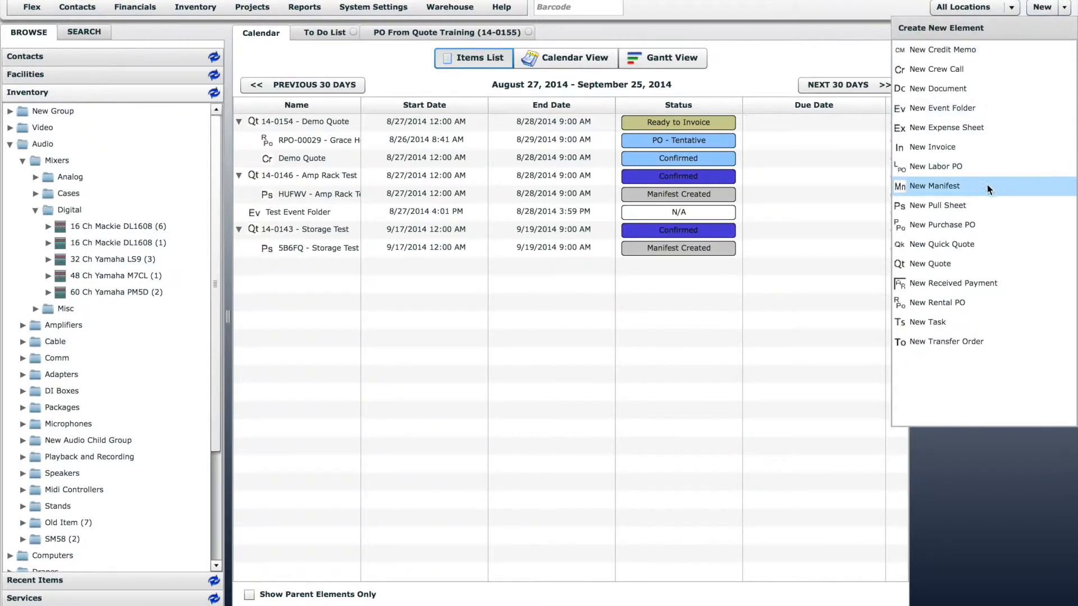
left_click(981, 228)
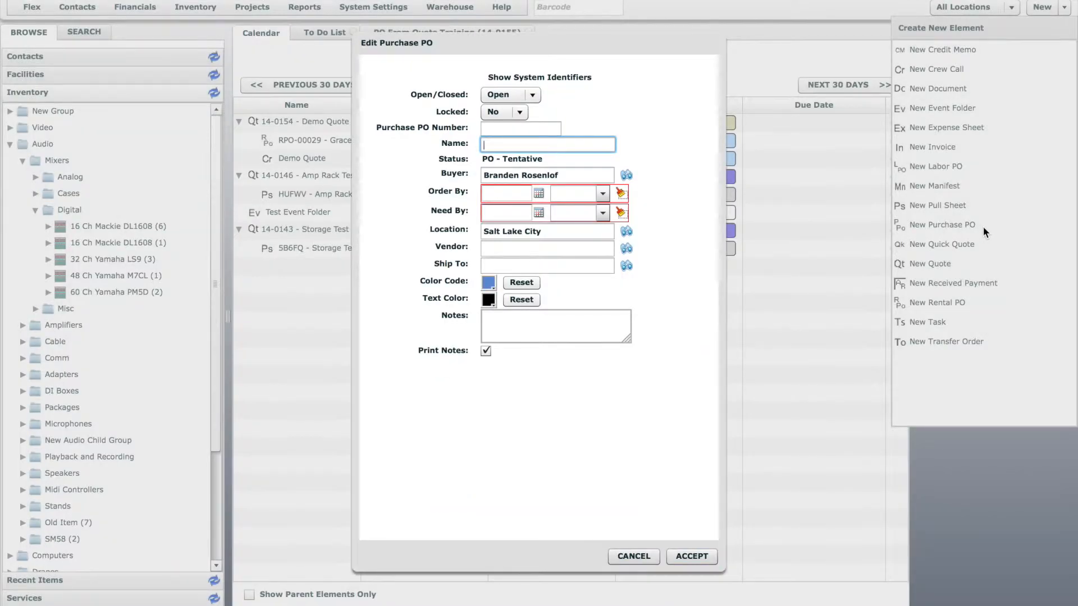
left_click(587, 143)
type("LS9 -")
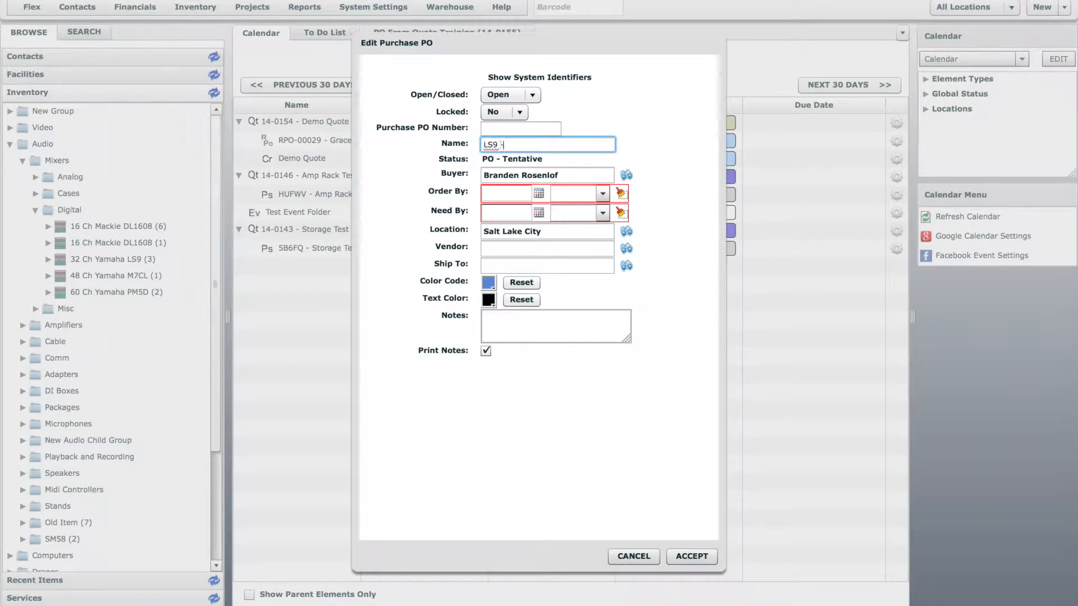
type(" 32 Purchase")
- Set the PO's Order By to 08/28/2014 8:00 AM and its Need By to 08/29/2014 8:00 AM
left_click(538, 195)
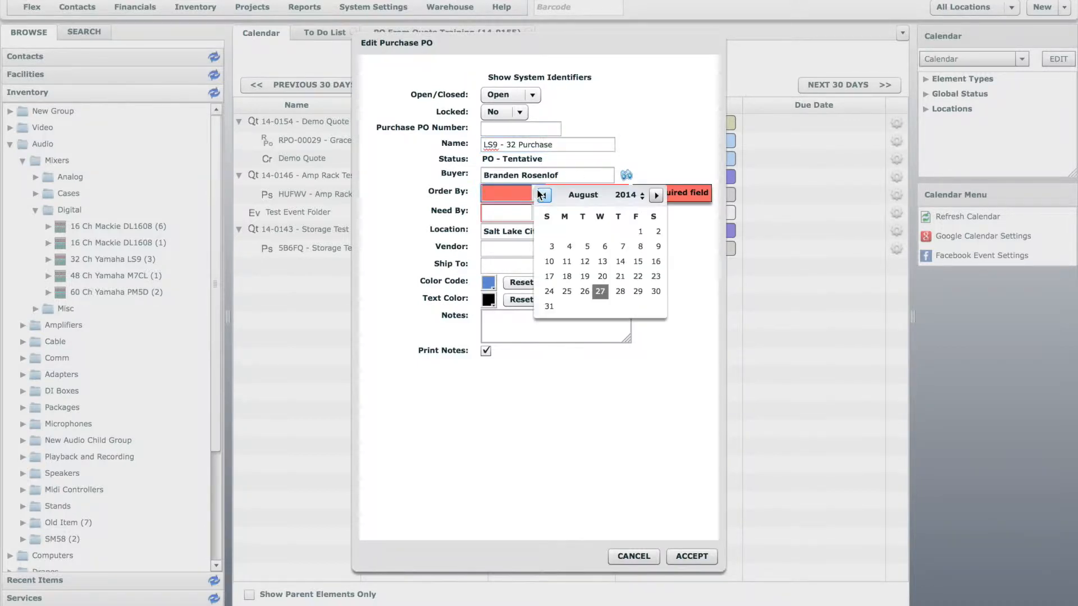
left_click(624, 292)
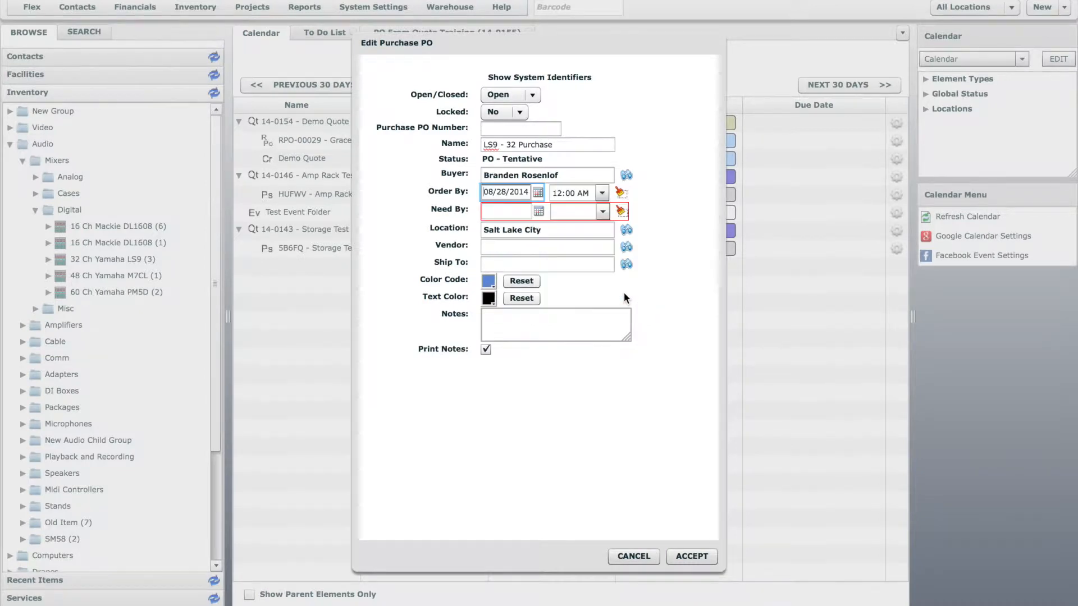
left_click(541, 212)
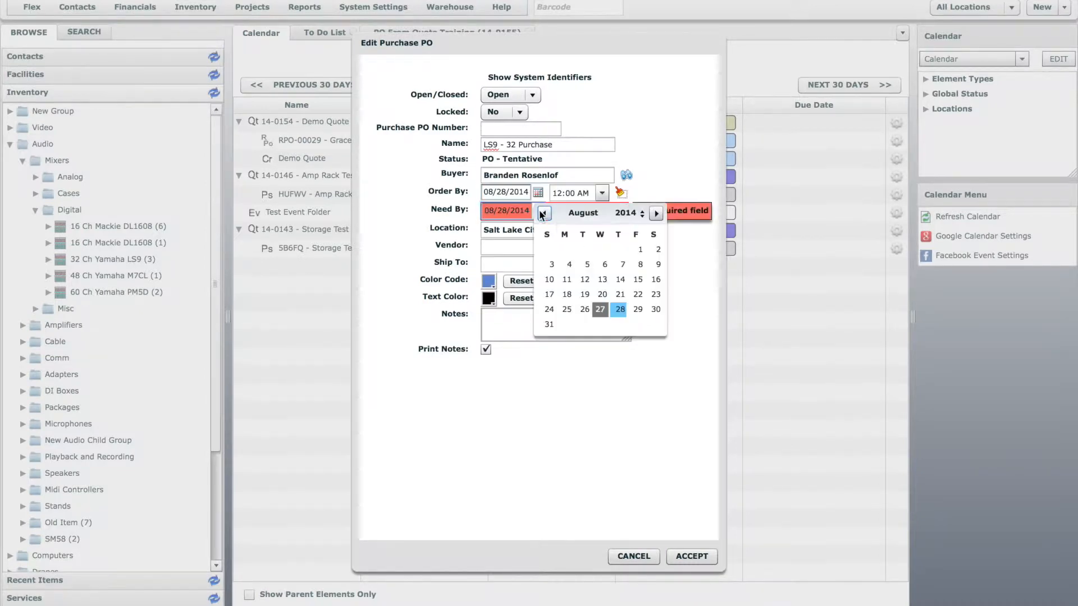
left_click(637, 309)
left_click(602, 193)
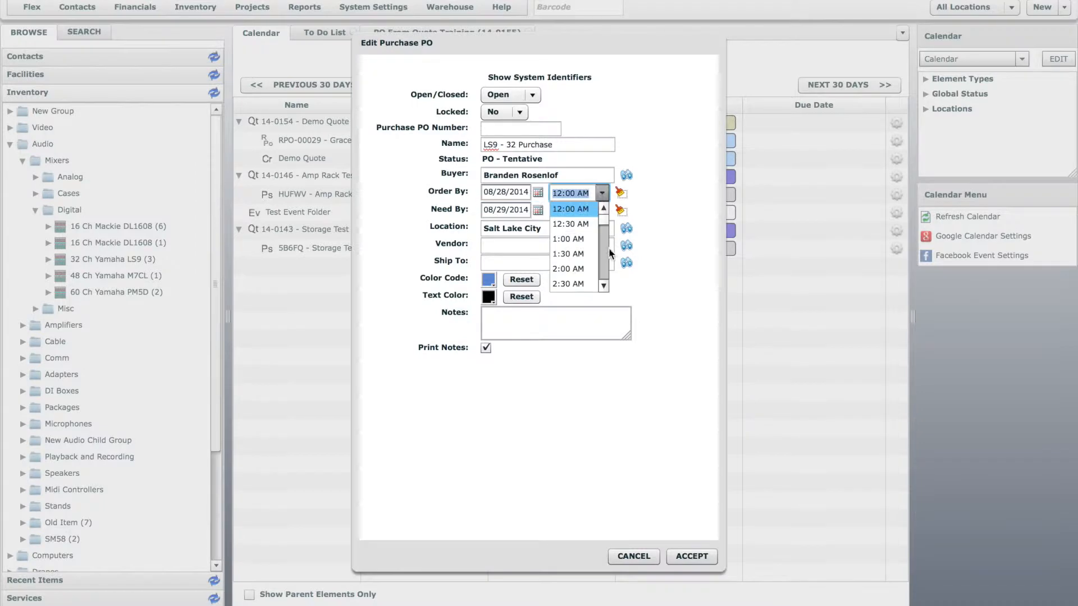
scroll(602, 257, "down", 4)
left_click(568, 269)
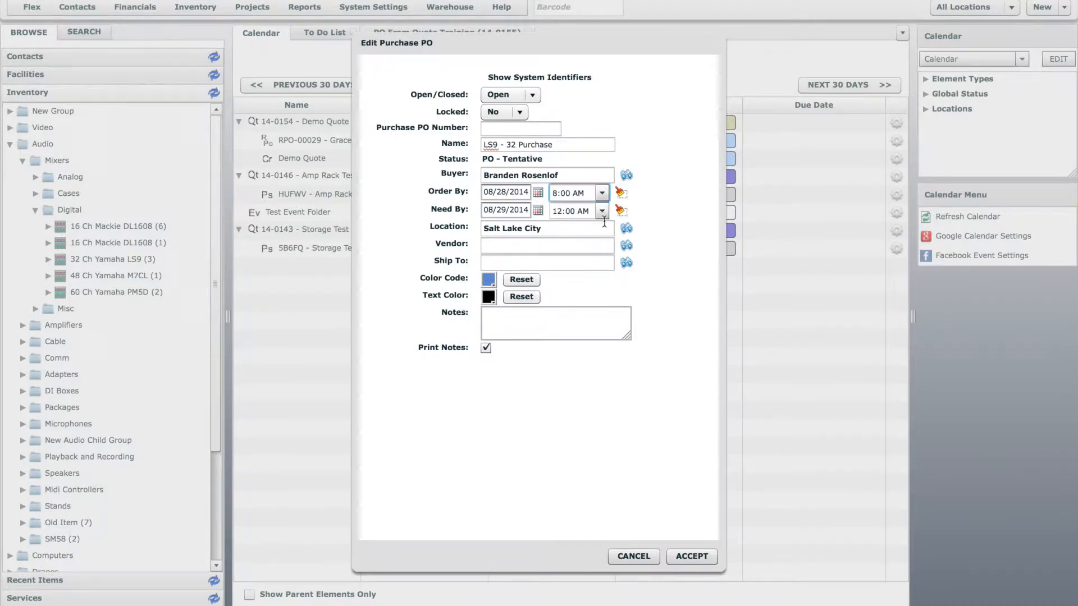
left_click(602, 211)
scroll(604, 275, "down", 4)
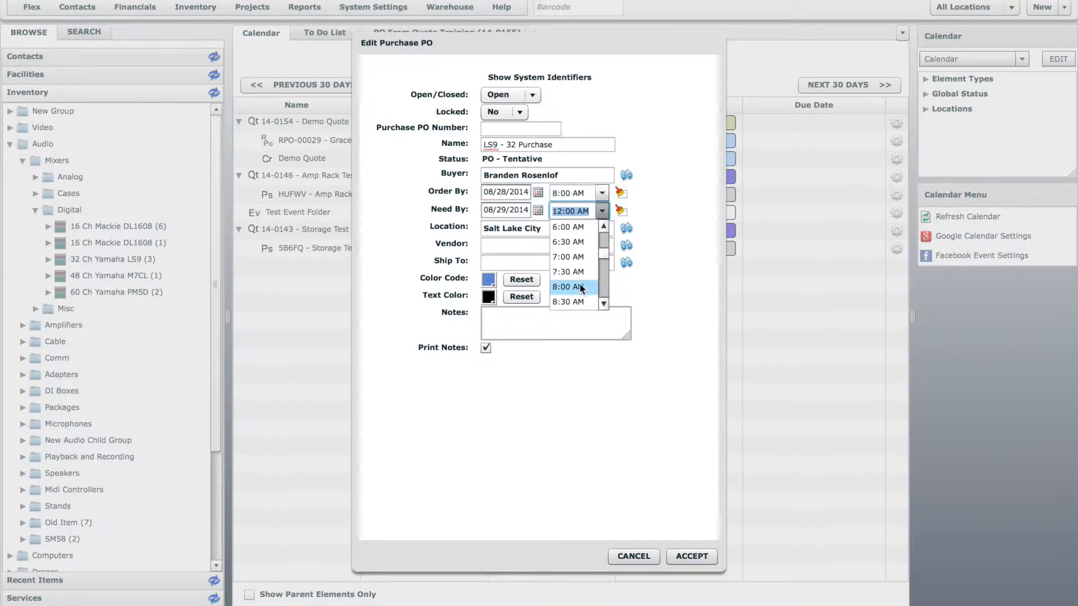
left_click(579, 285)
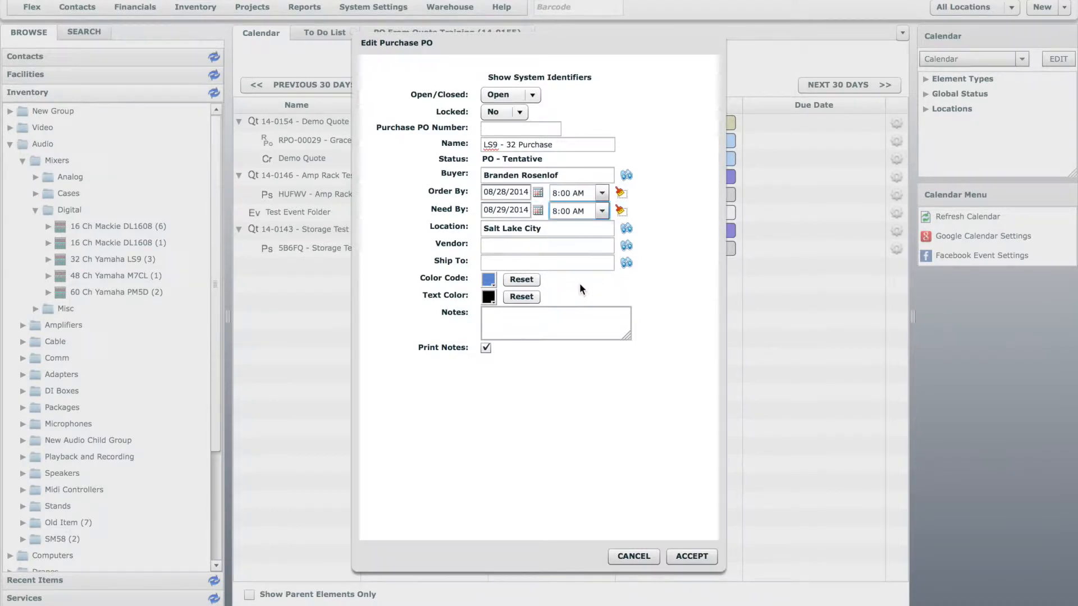
- Search the vendor field for "audio" and choose the individual contact at Audio Sales and Rental
left_click(582, 247)
type("audio")
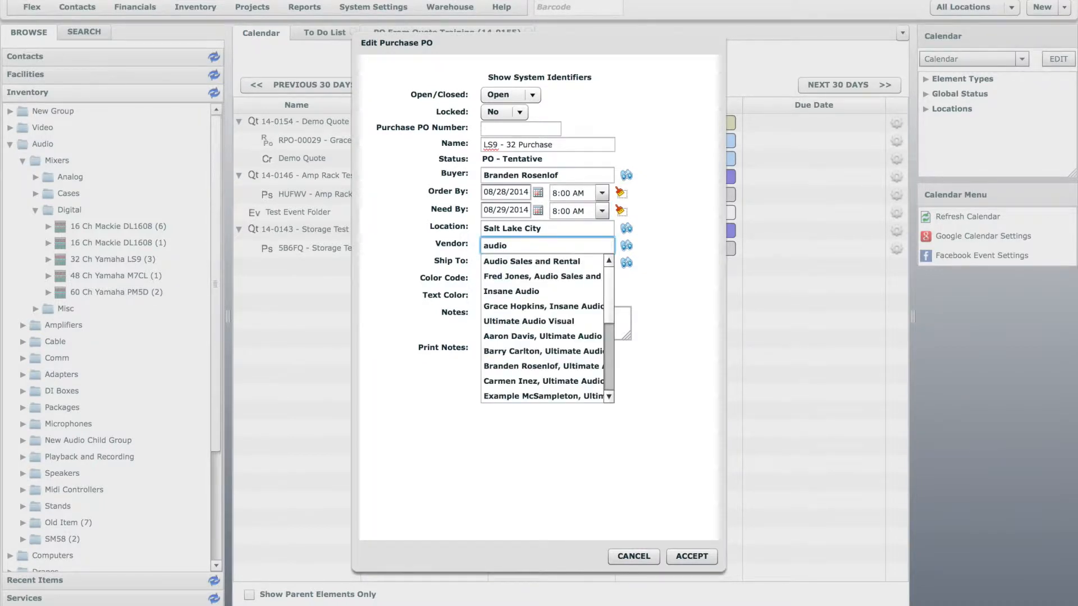
mouse_move(608, 278)
left_mouse_down()
mouse_move(608, 344)
mouse_move(610, 274)
left_mouse_up()
left_click(561, 274)
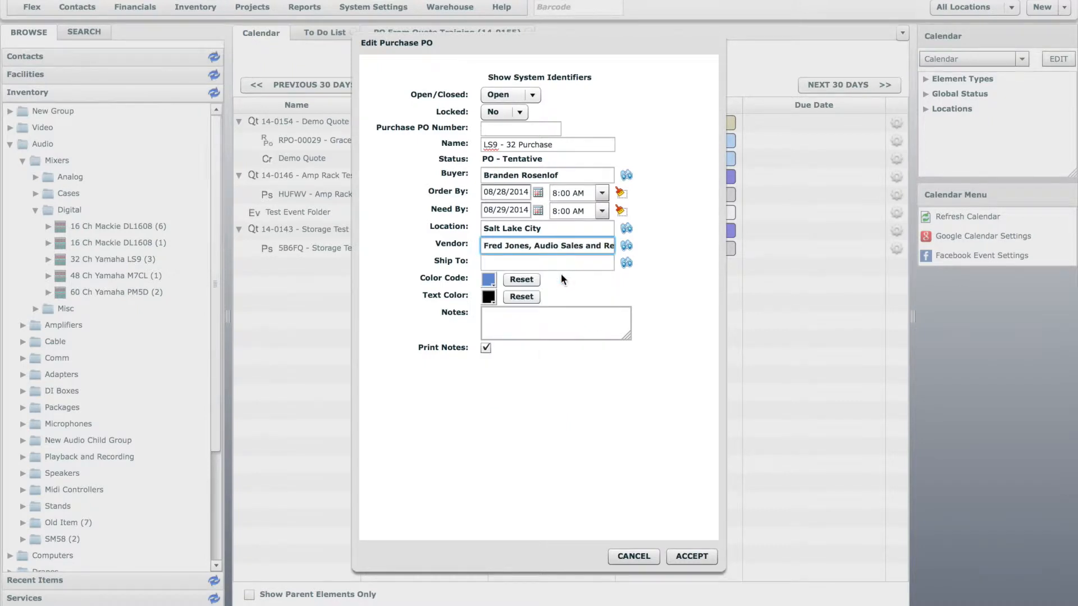
- Find "flex" in the contact search, set the Flex Rental Solutions organization as Ship To, and accept the PO header
left_click(627, 263)
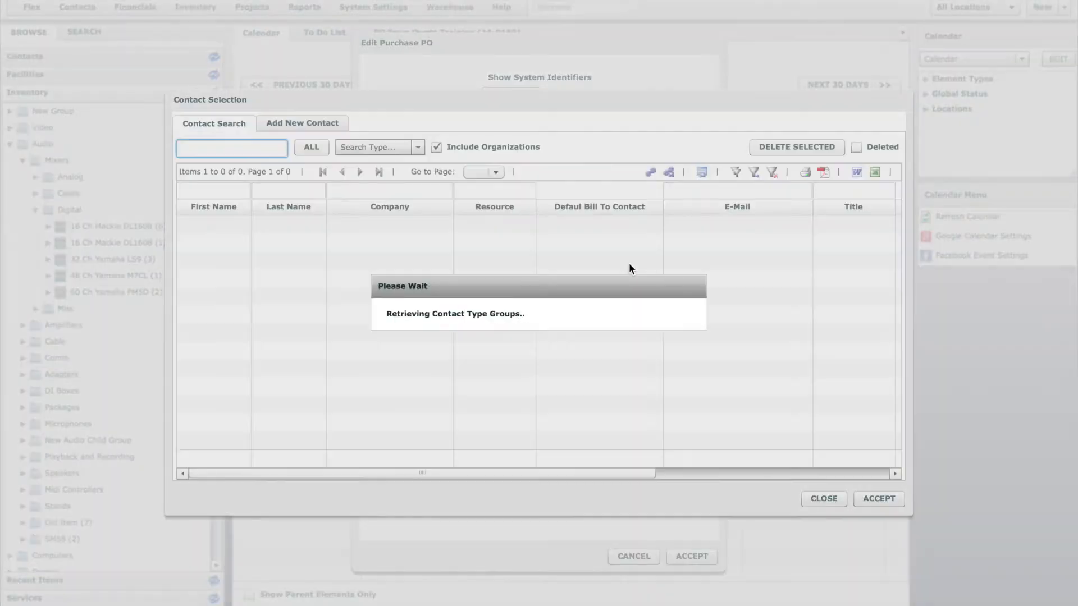
type("flex")
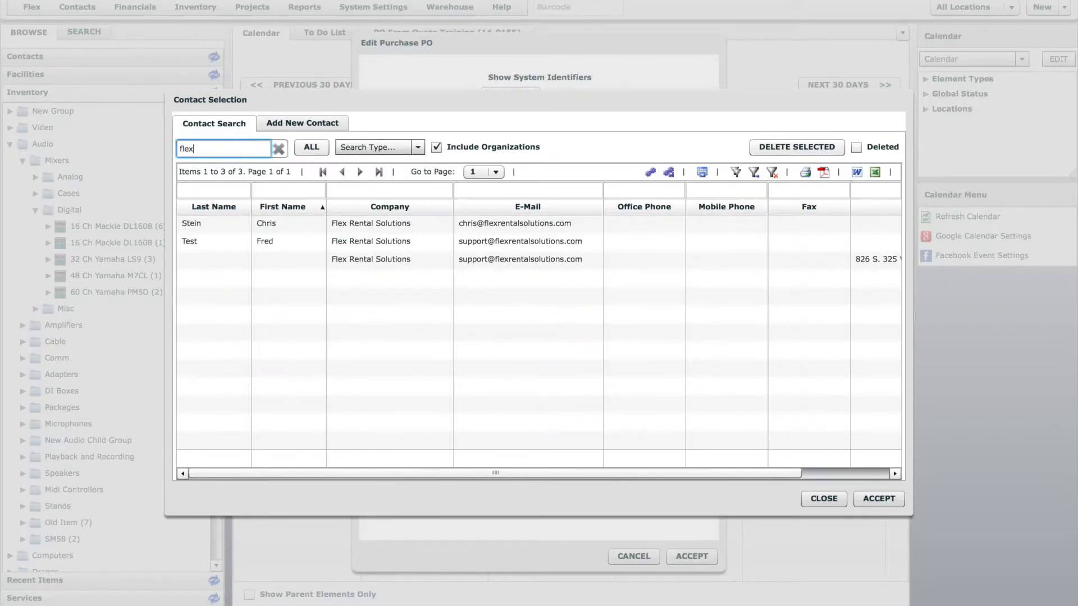
left_click(349, 259)
left_click(350, 260)
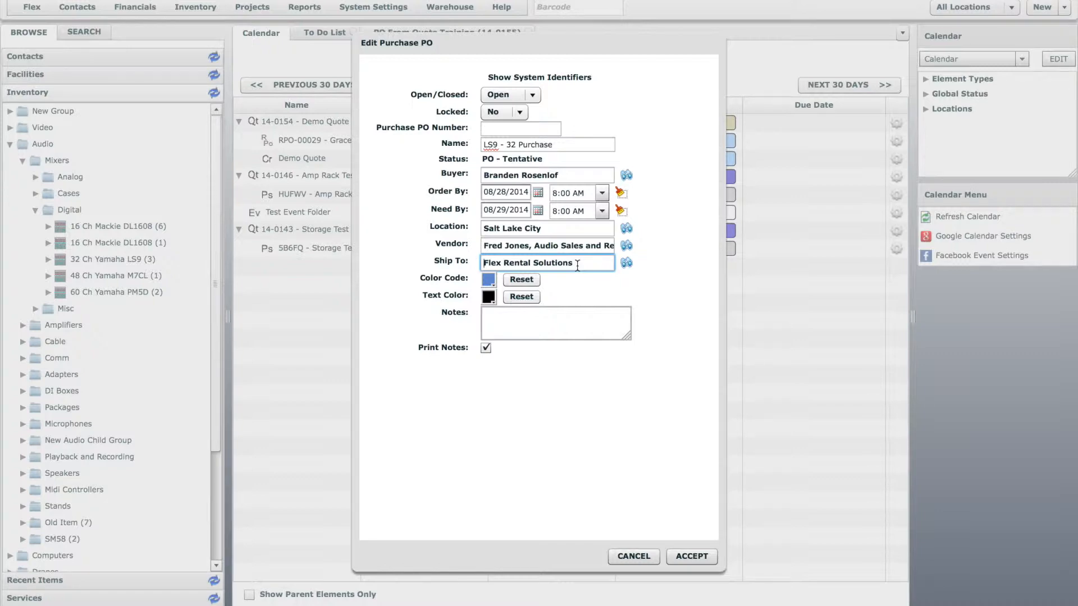
left_click(691, 555)
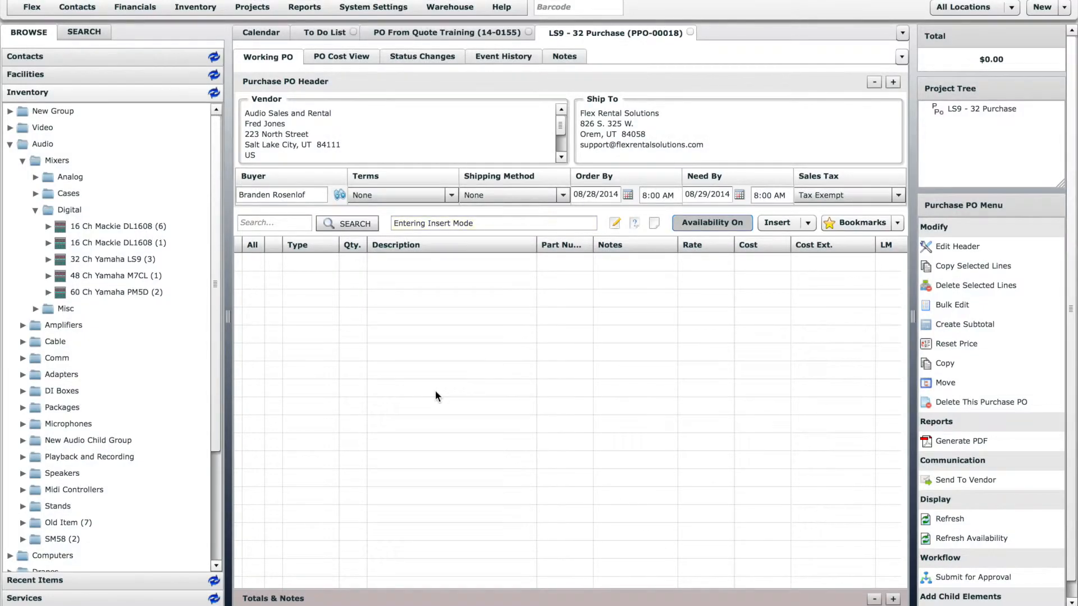
- Add one 32 Ch Yamaha LS9 from the inventory tree to the purchase PO's line items
scroll(126, 259, "down", 3)
scroll(117, 258, "up", 3)
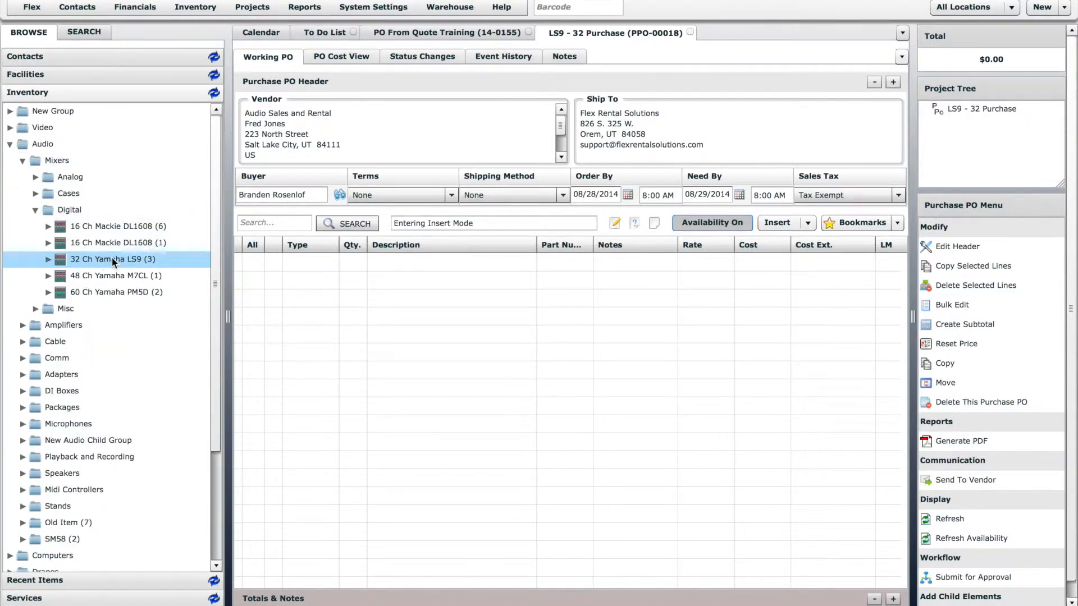
left_click_drag(114, 261, 397, 307)
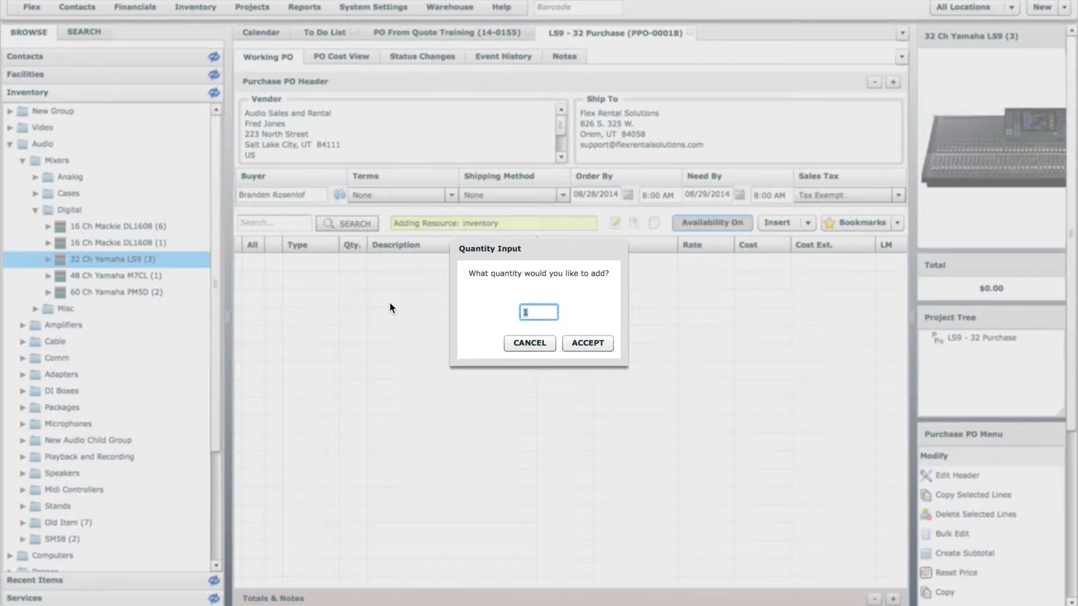
left_click(594, 344)
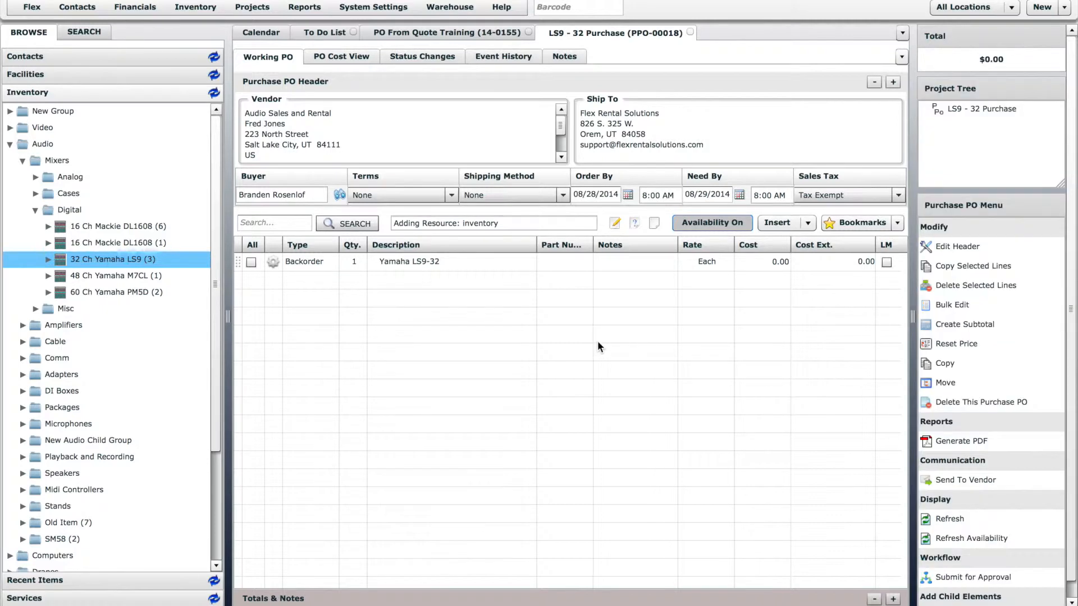
- Set the cost of the Yamaha LS9-32 line to 6500
left_click(780, 262)
left_click(776, 264)
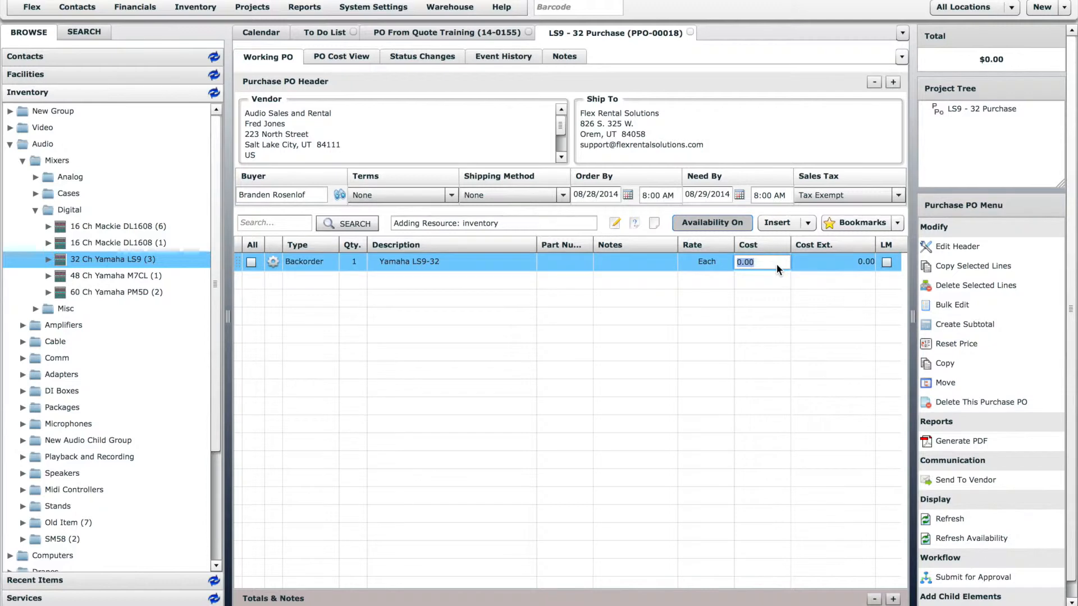
type("6500")
left_click(810, 306)
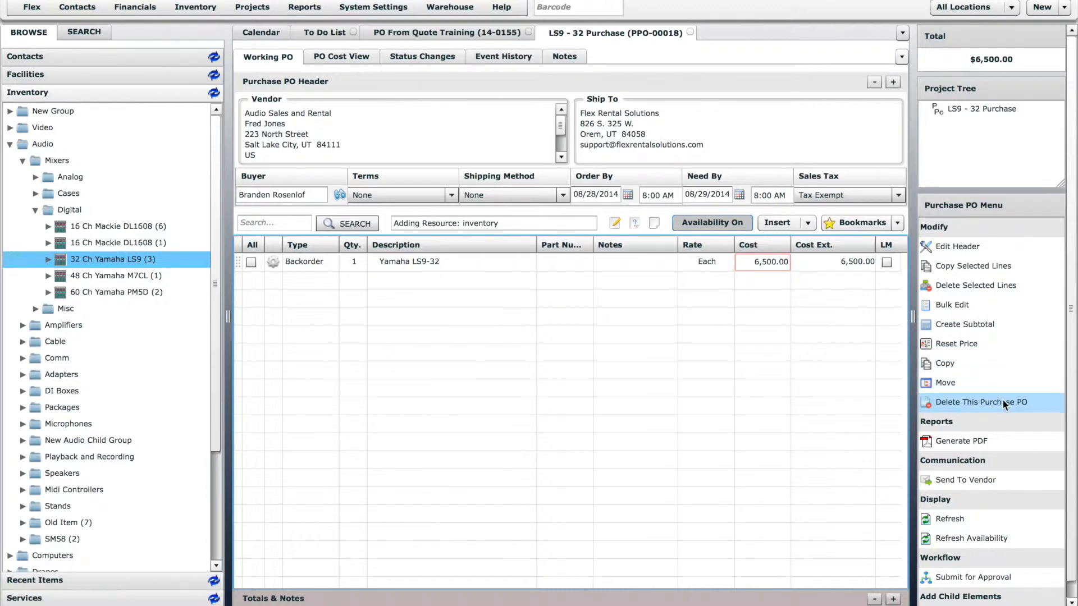
- Submit the purchase PO for approval, viewing the selectable users but leaving the distribution list empty
scroll(1069, 400, "down", 1)
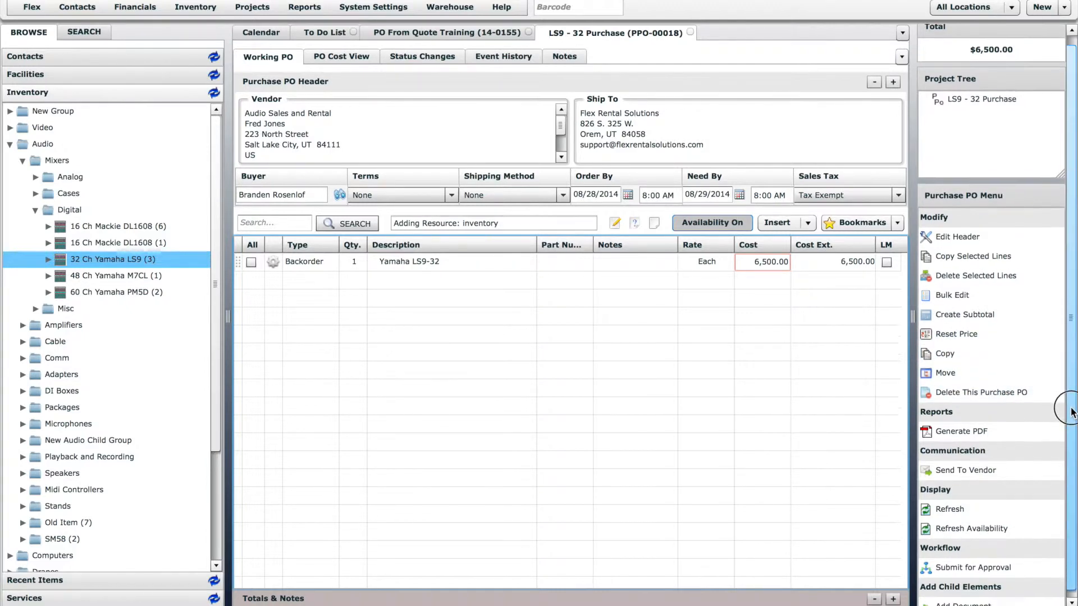
left_click(980, 558)
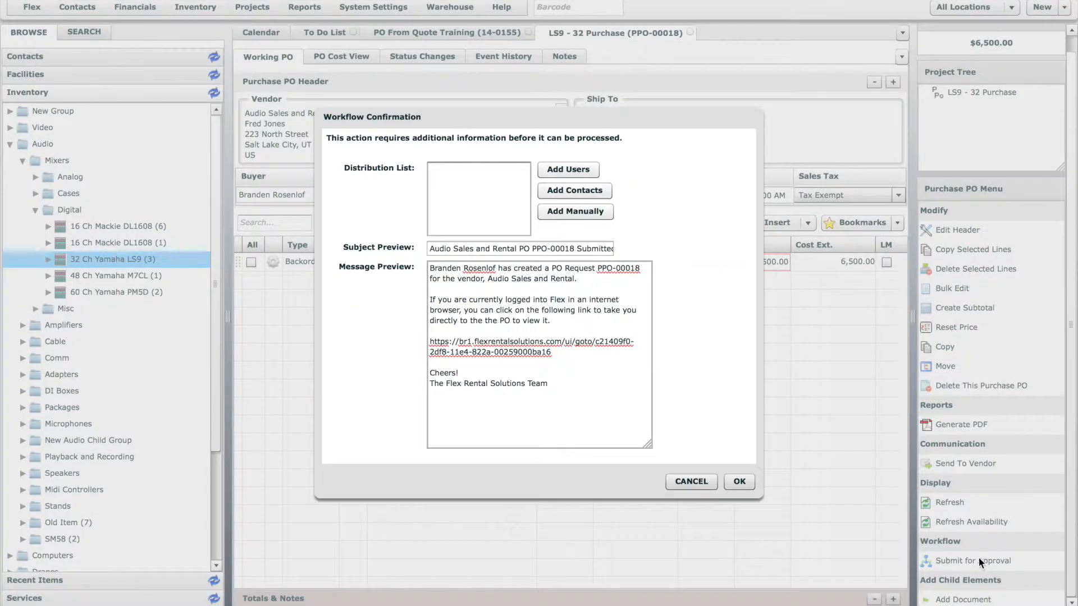
left_click(569, 170)
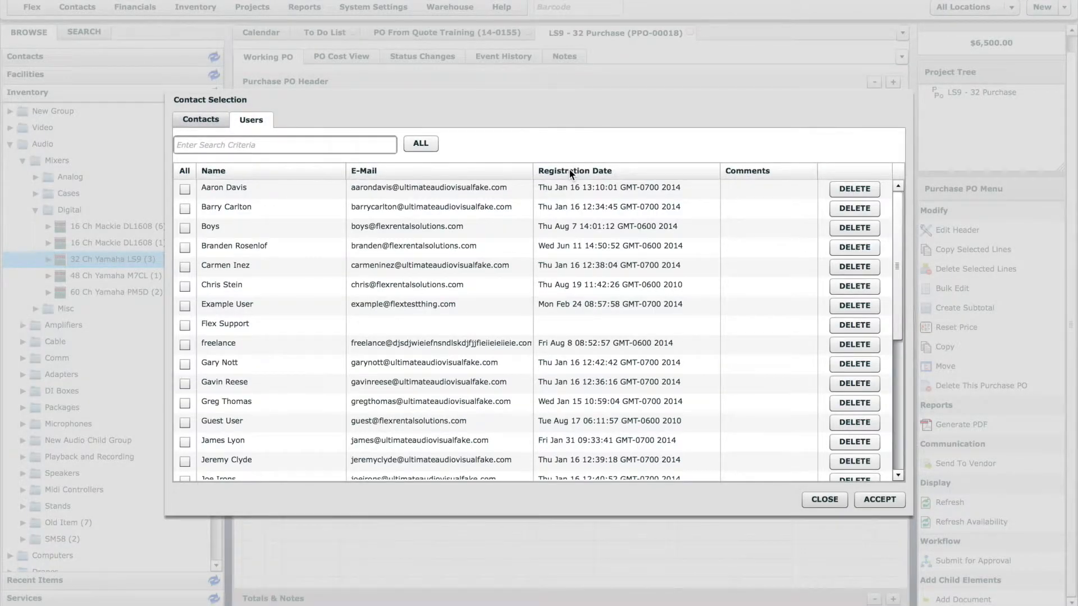
left_click(837, 503)
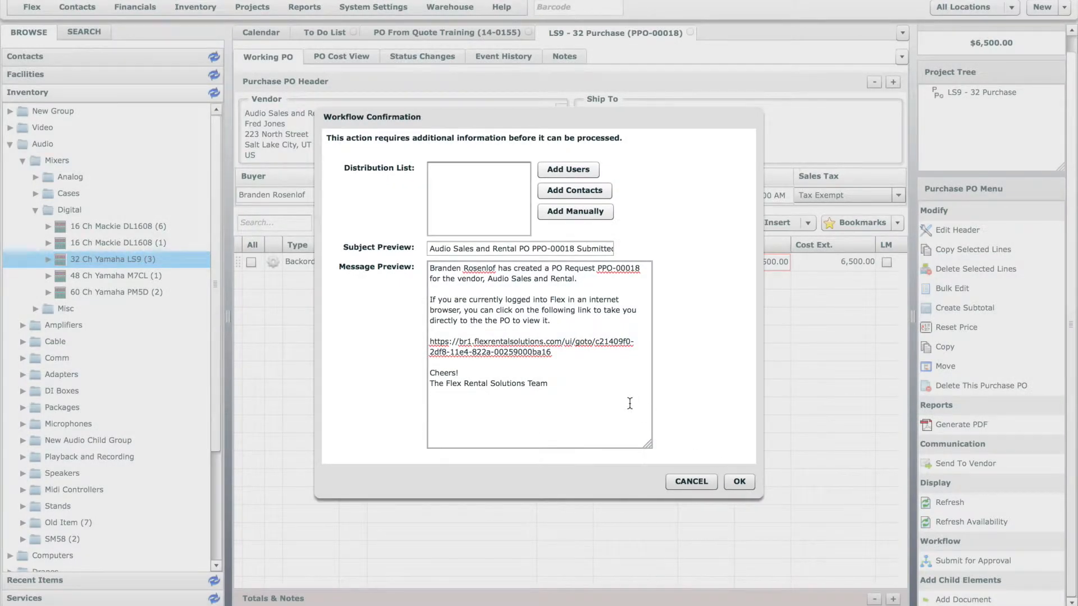
left_click(739, 482)
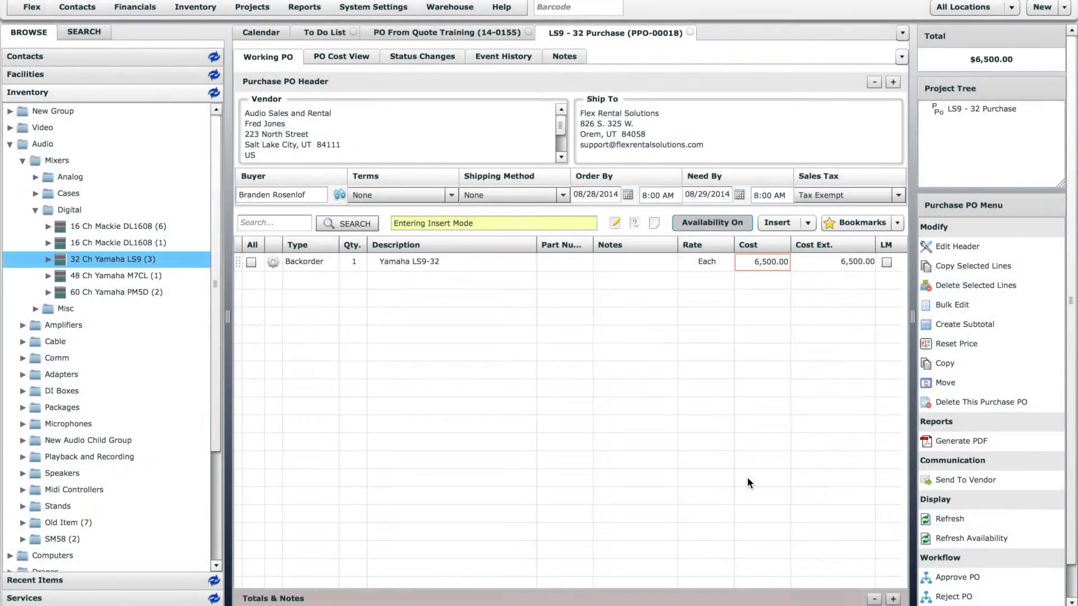
- Approve the purchase PO, and preview the vendor e-mail with its PDF copy without sending it
scroll(1070, 509, "down", 2)
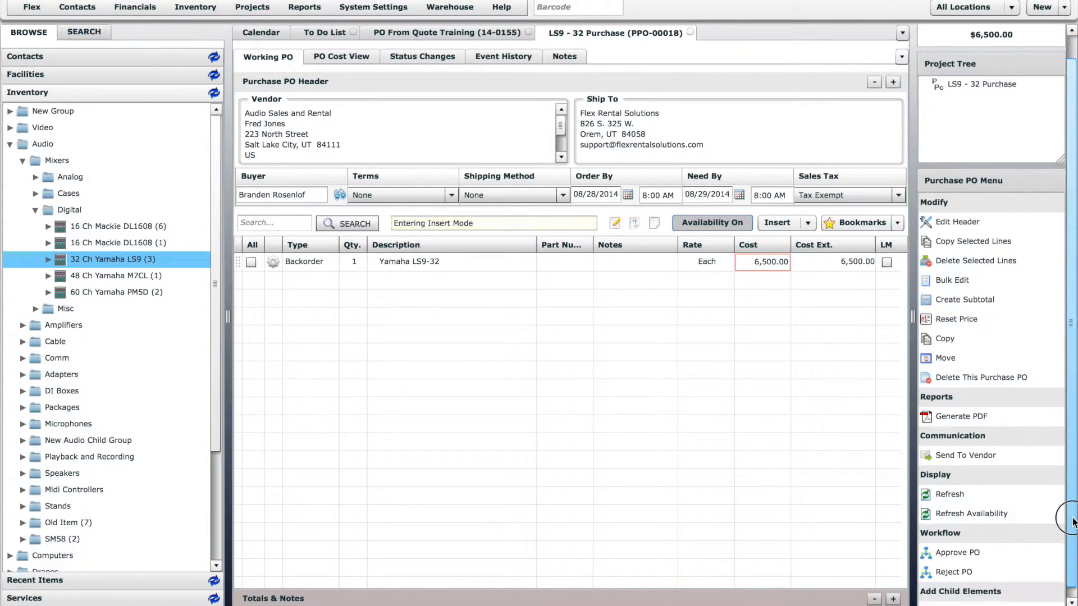
left_click(977, 540)
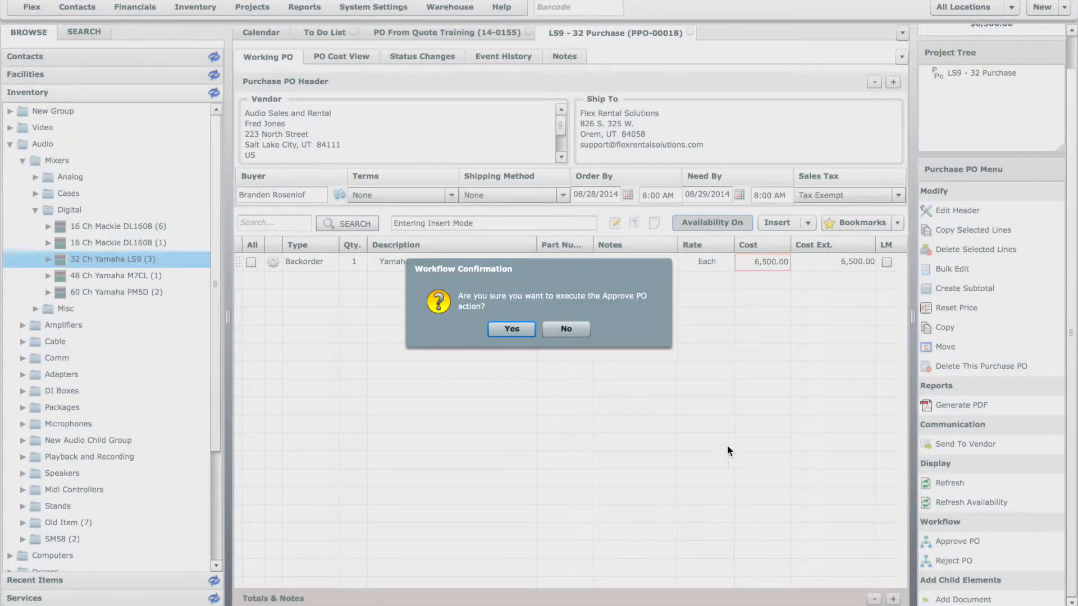
left_click(504, 327)
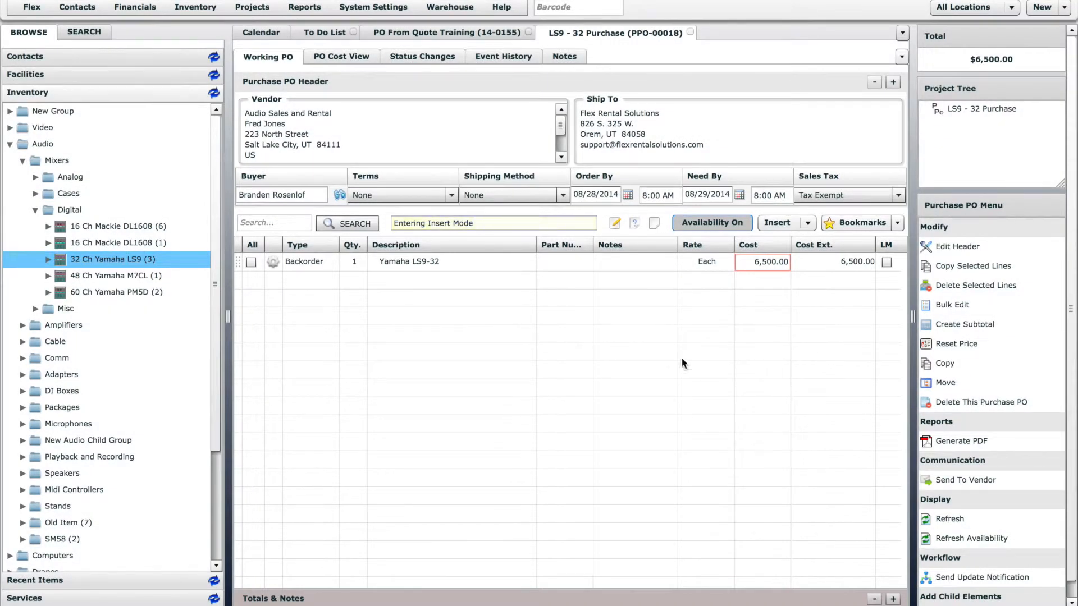
left_click(962, 480)
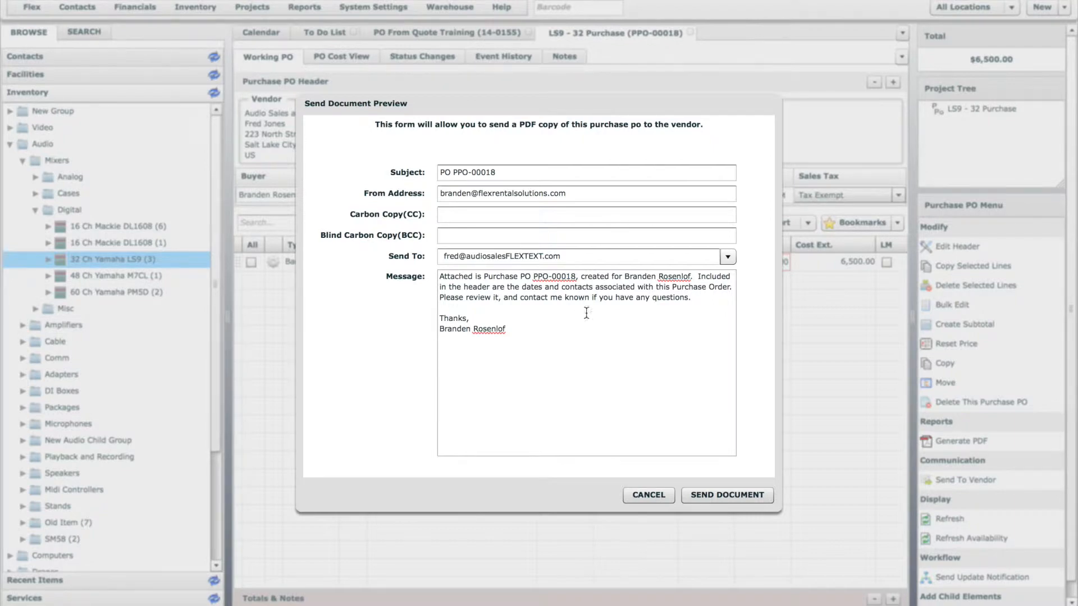
left_click(653, 495)
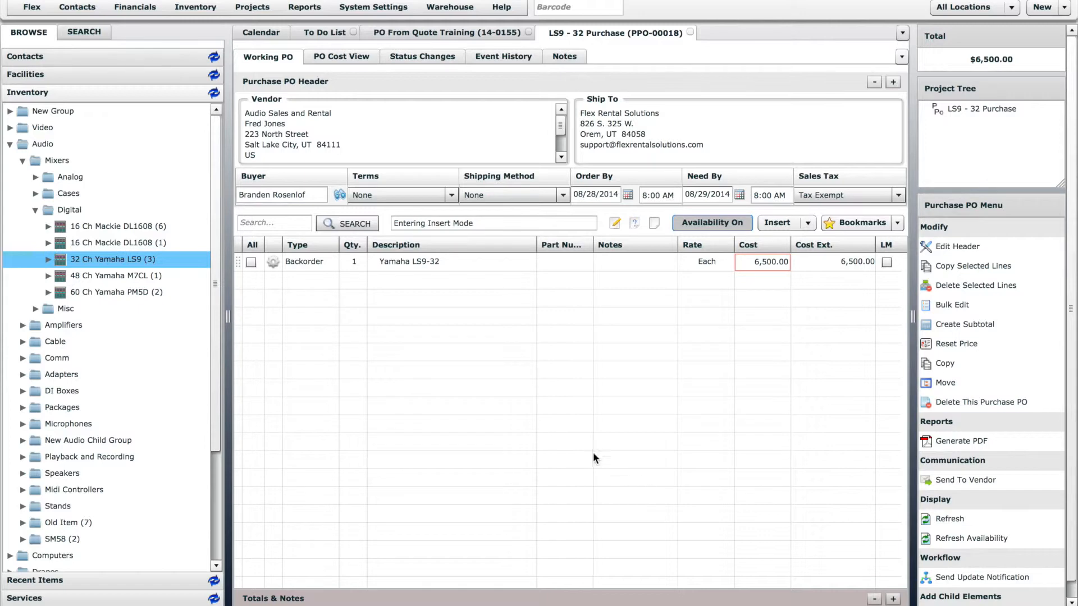
- Open the 32 Ch Yamaha LS9 inventory item and examine its purchase supplier preferences
double_click(139, 259)
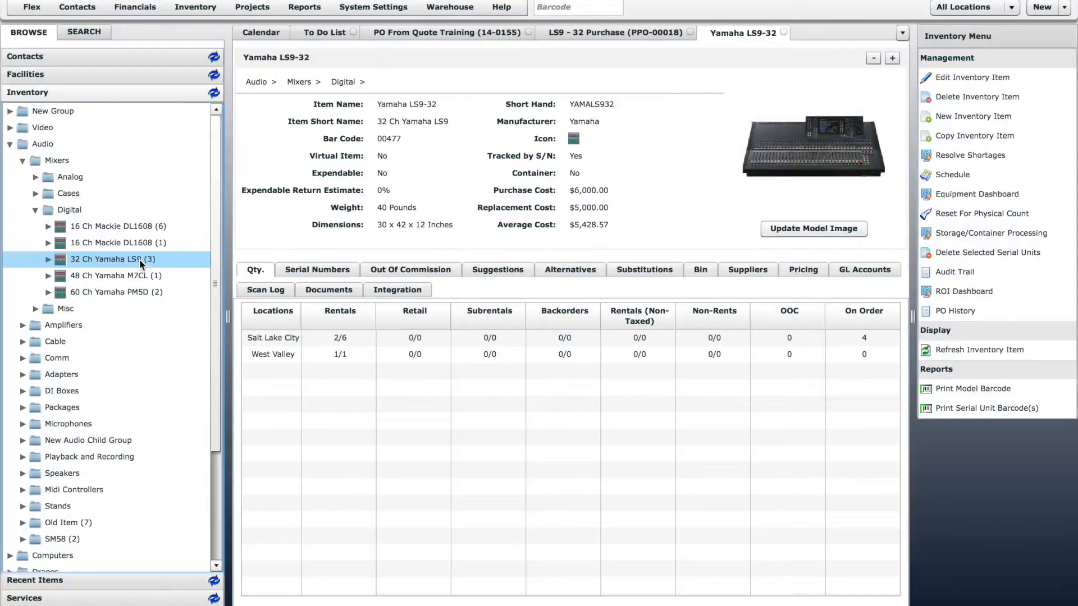
left_click(739, 273)
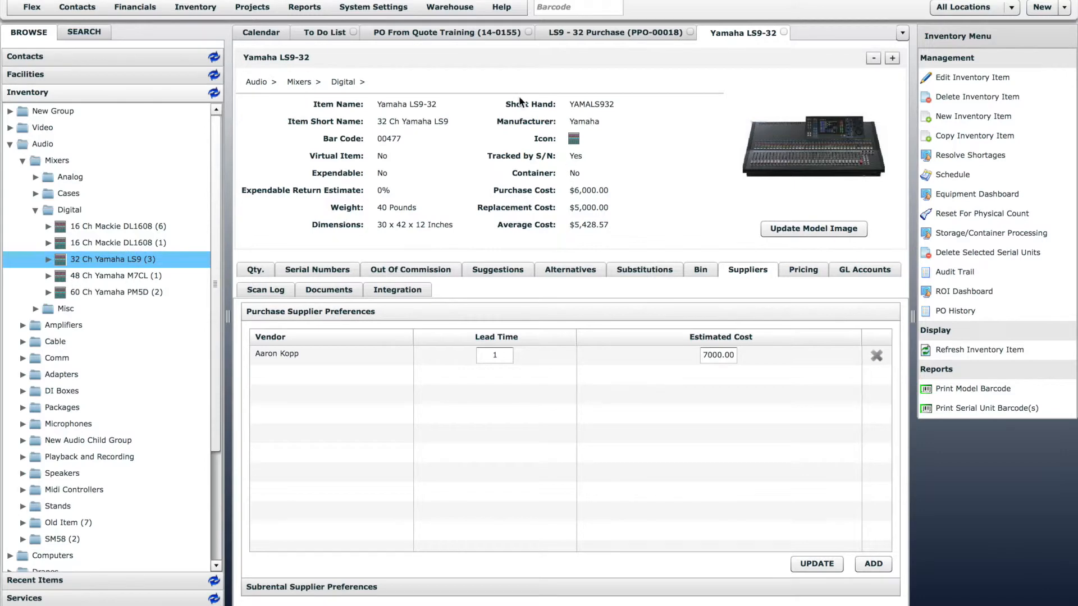
- Add three 32 Ch Yamaha LS9 mixers from inventory to the PO From Quote Training quote
left_click(472, 32)
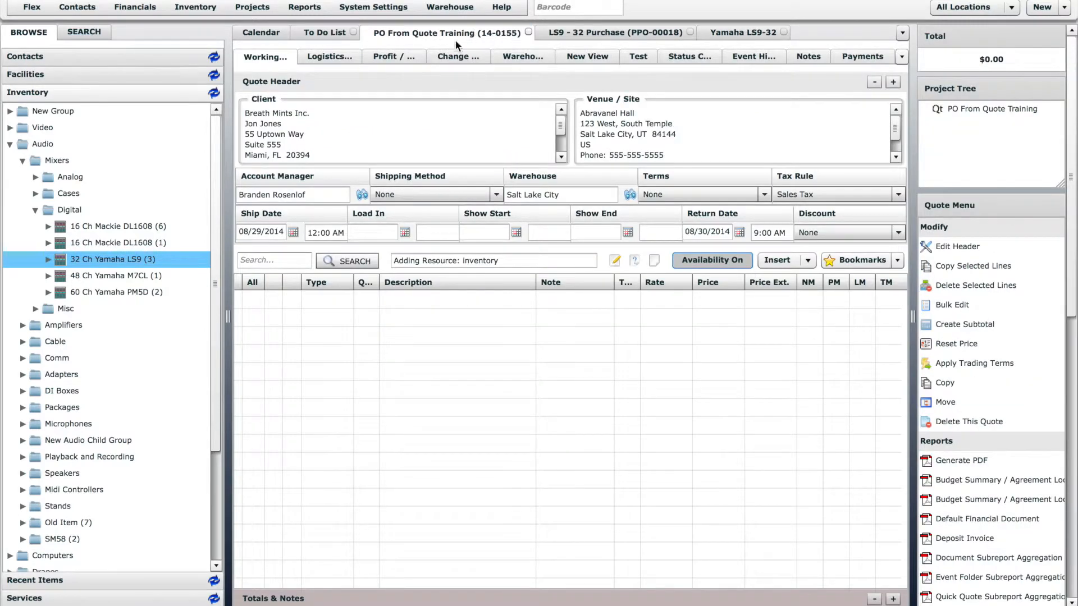
left_click_drag(124, 255, 342, 306)
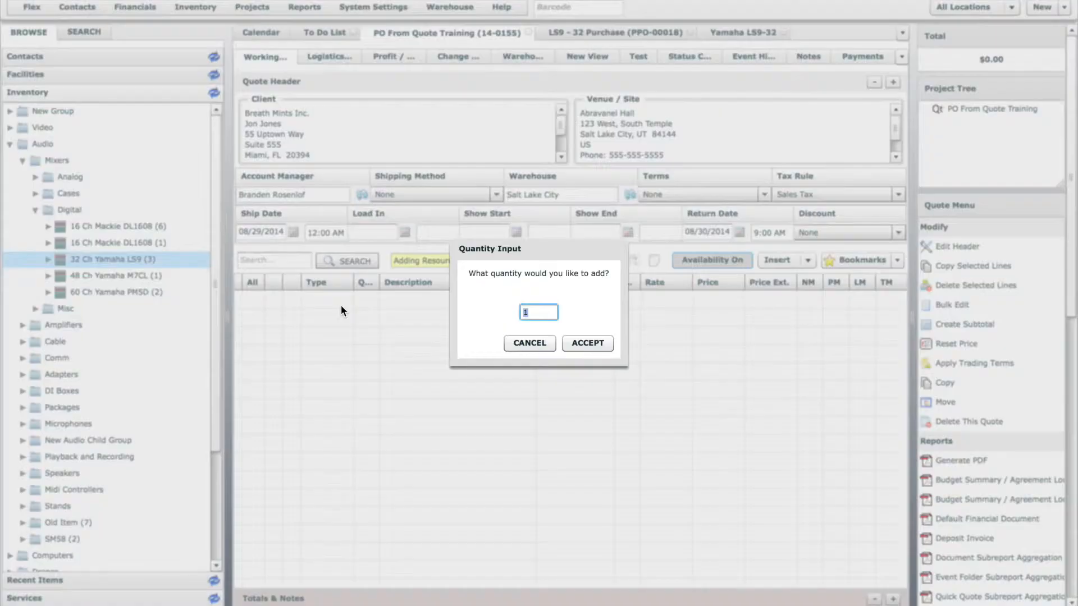
type("3")
key("Return")
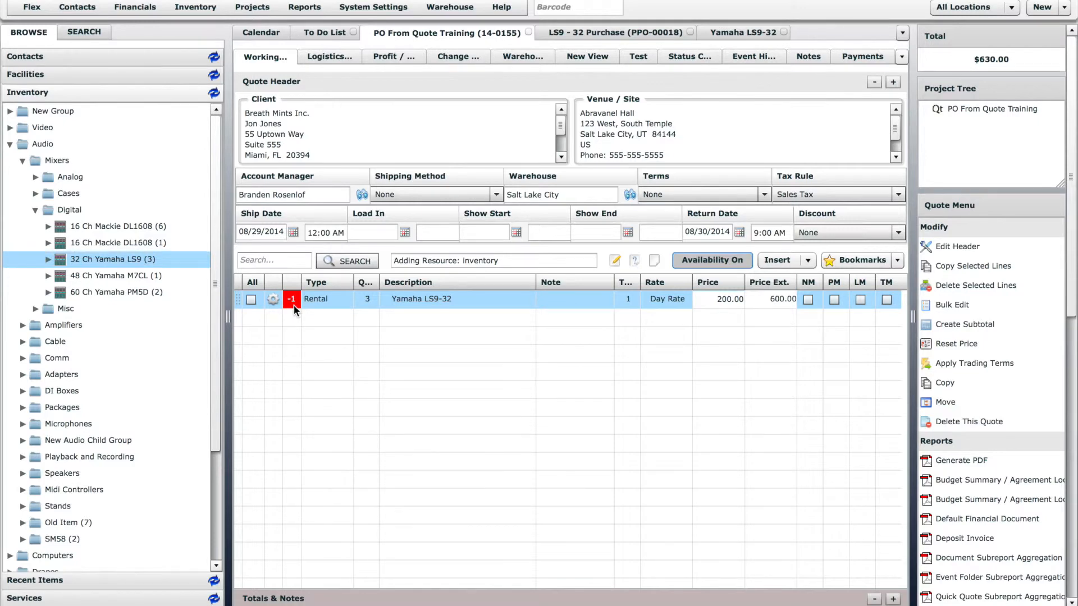
- Resolve the Yamaha LS9-32 line's conflict by choosing the preferred vendor under the Purchase option
left_click(272, 299)
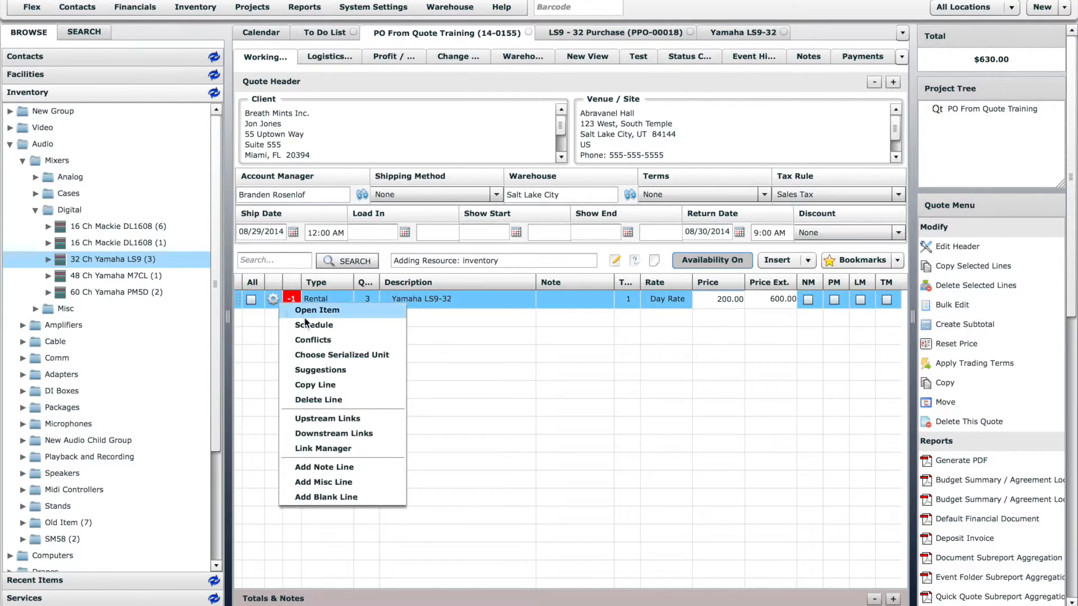
left_click(319, 339)
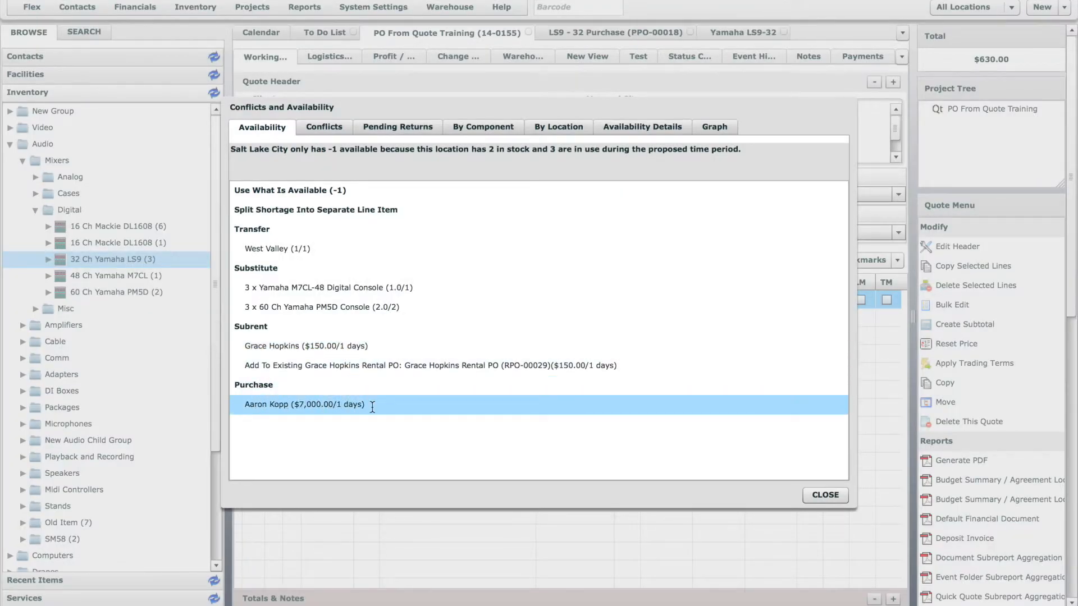
left_click(317, 403)
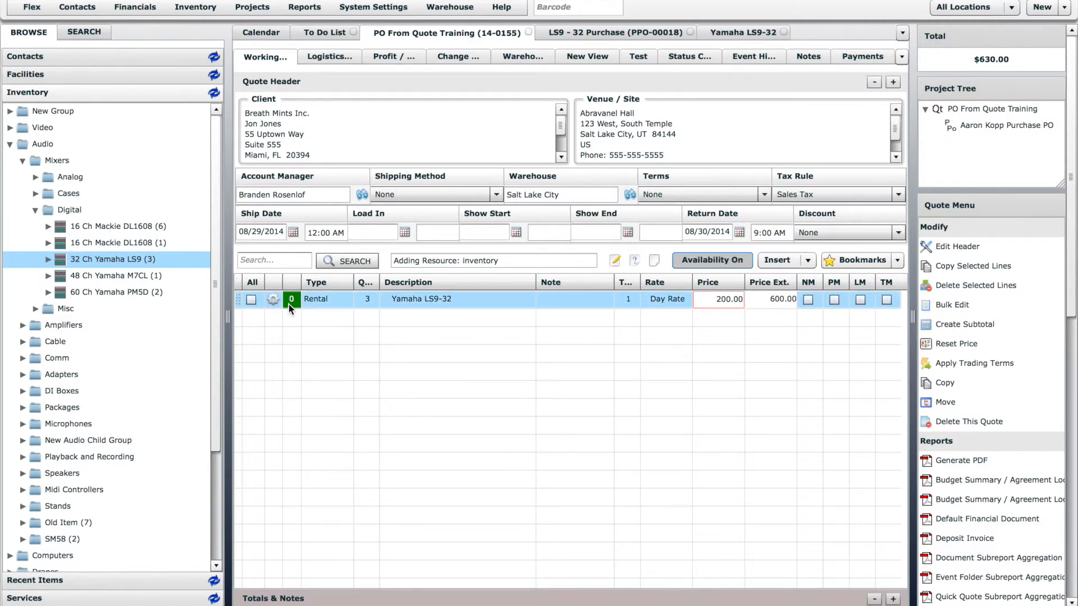
- Open the quote's child purchase PO and view the Ship To contact selection without changing it, then examine the mixer's cost
double_click(996, 126)
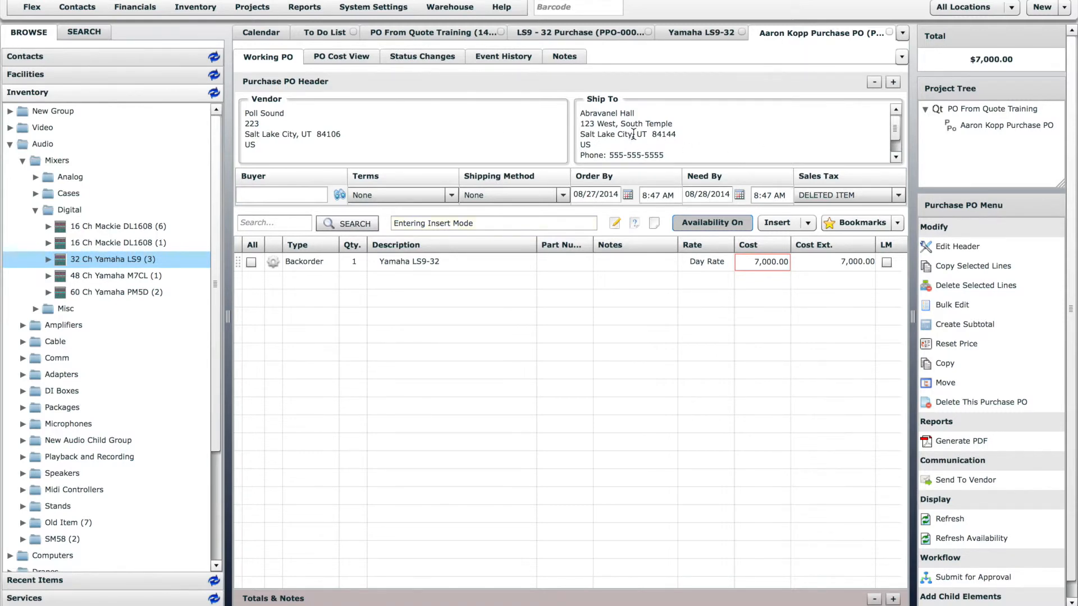
double_click(718, 126)
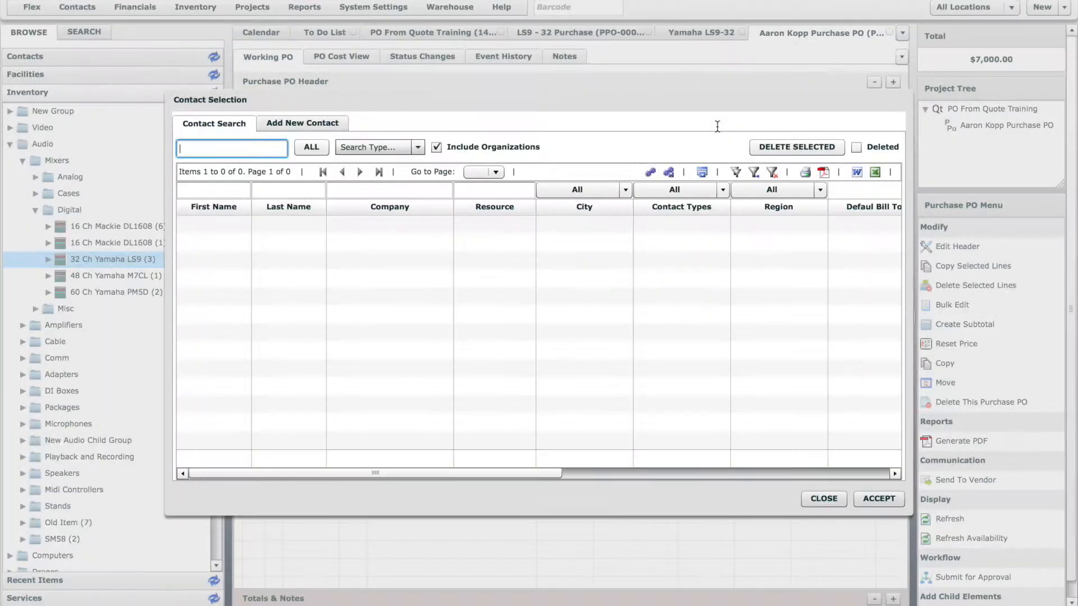
left_click(824, 498)
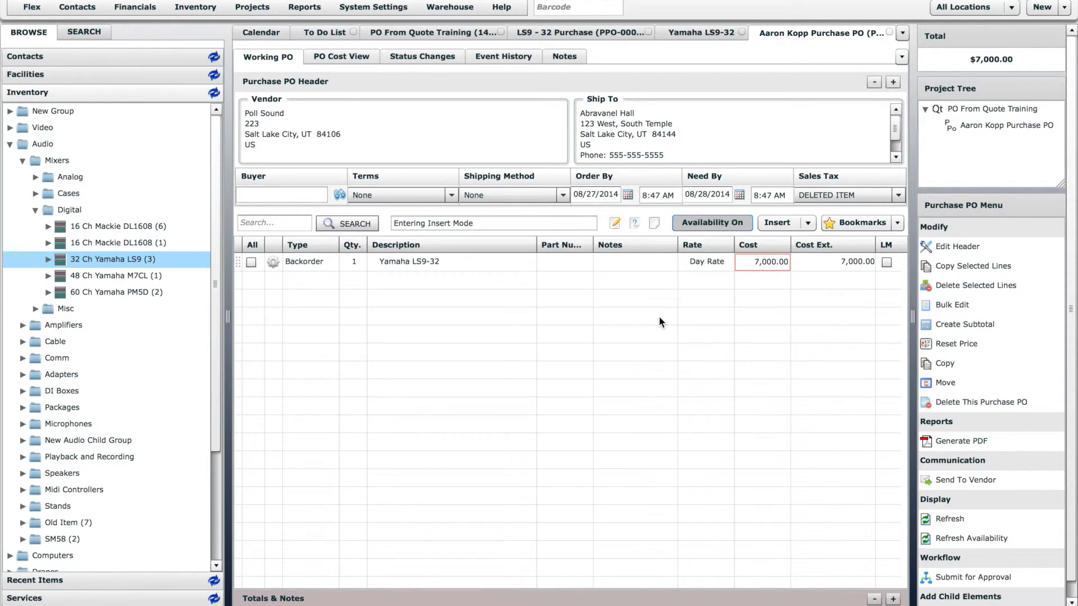
mouse_move(769, 265)
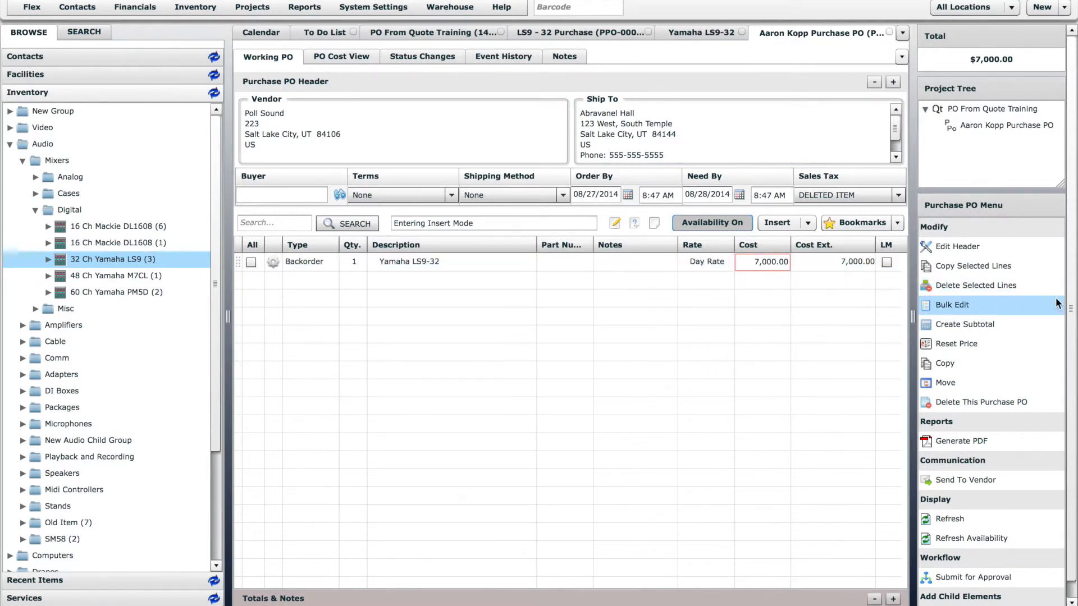
- Submit the quote's purchase PO for approval with an empty distribution list, and approve it
left_click_drag(1068, 316, 1068, 331)
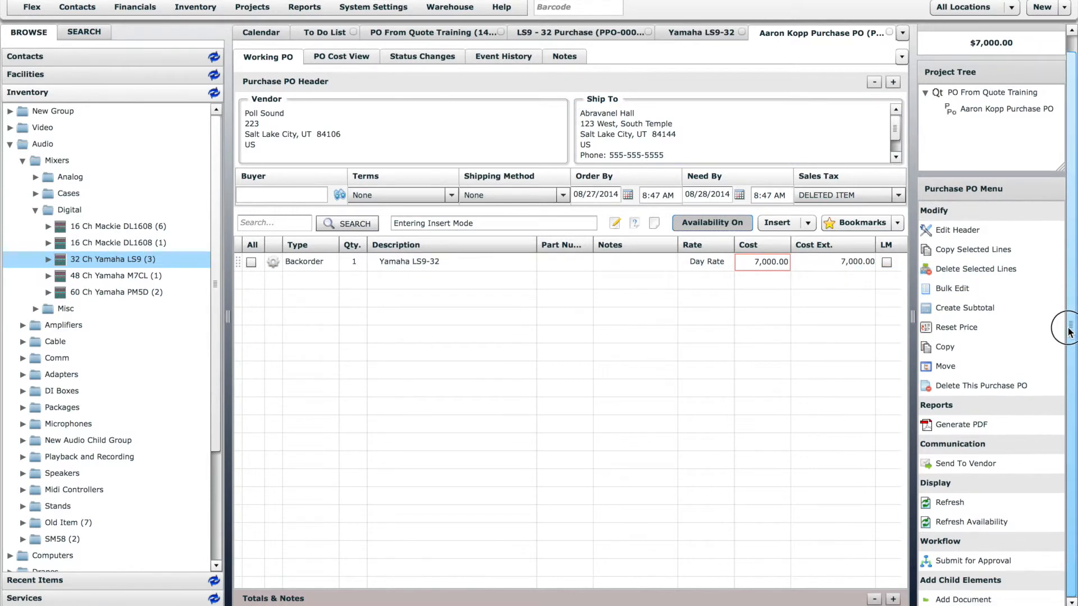
left_click(981, 563)
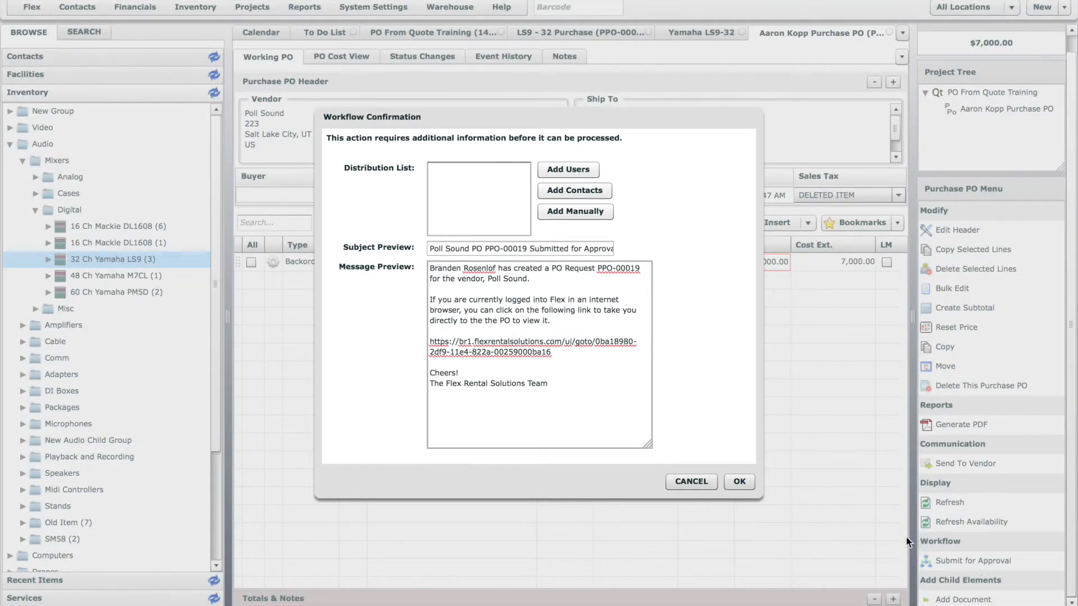
left_click(743, 482)
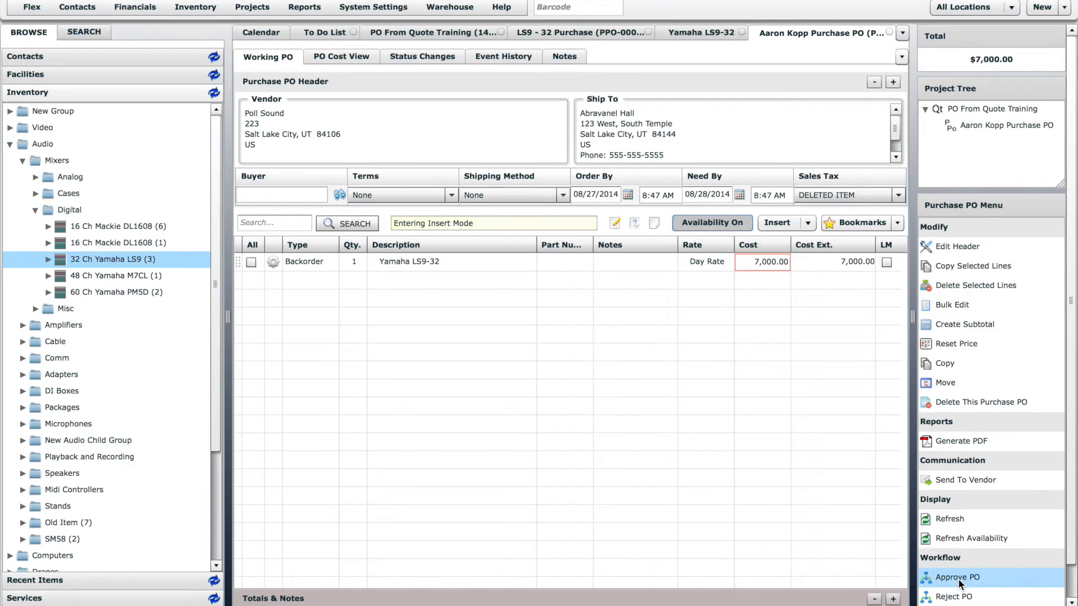
left_click(959, 579)
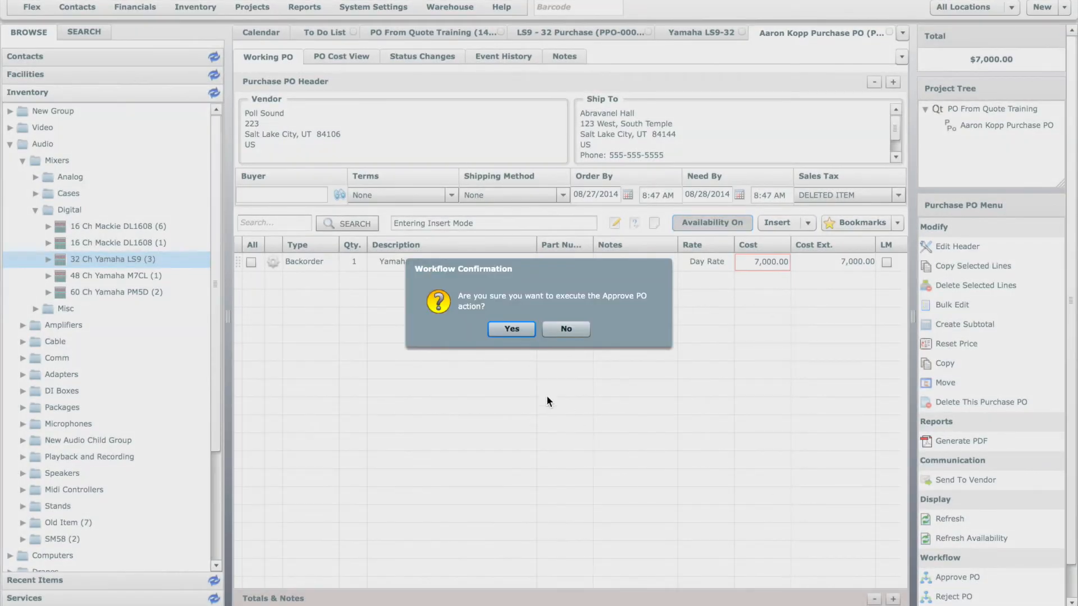
left_click(511, 329)
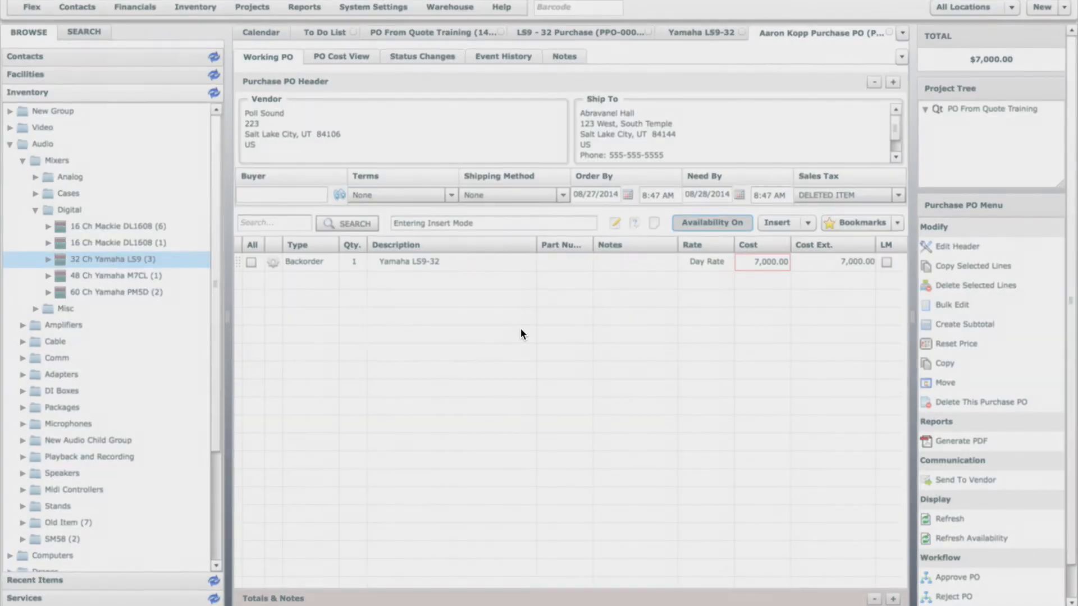